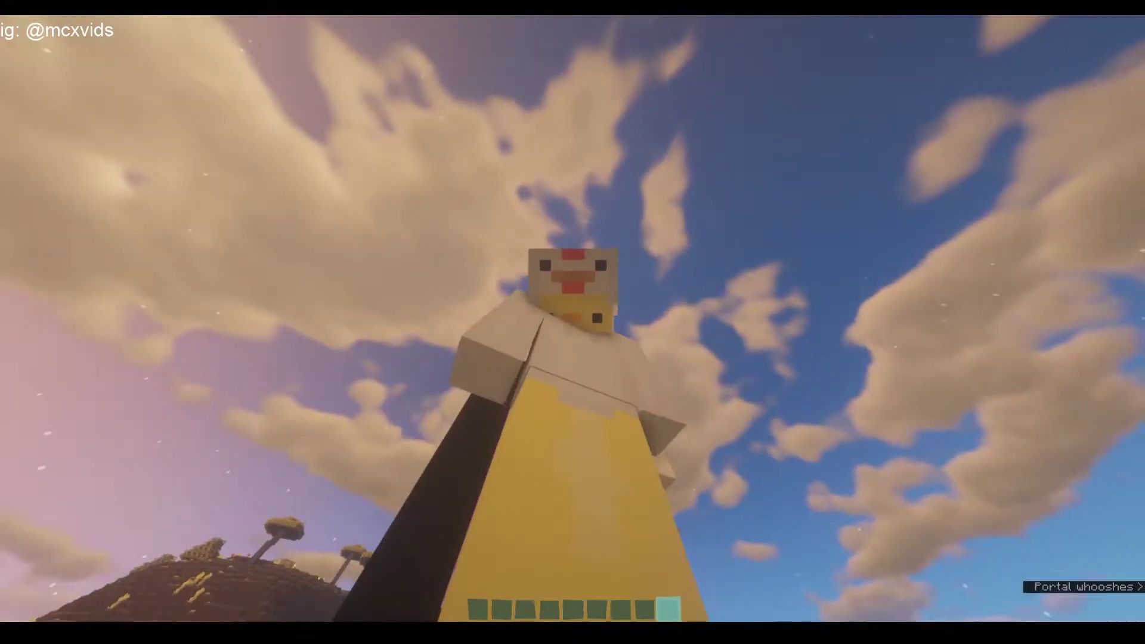
Step: Pause Minecraft and leave the game for the Server.pro Create Server page
key("Escape")
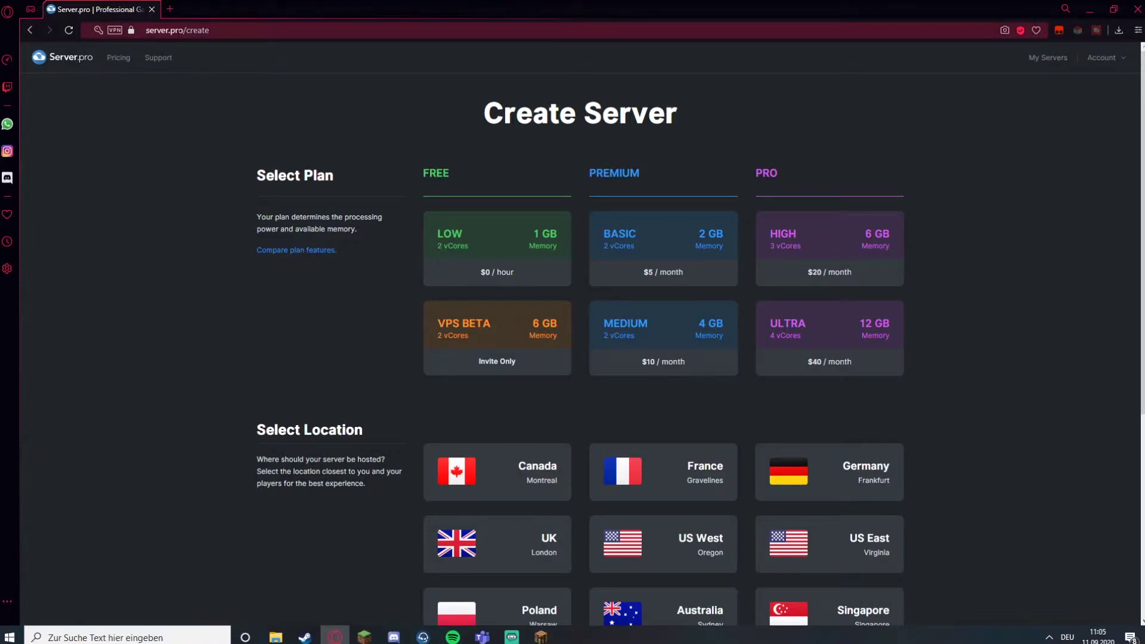
Step: Choose the free LOW 1 GB plan and host the server in France (Gravelines)
left_click_drag(183, 30, 133, 31)
left_click(204, 117)
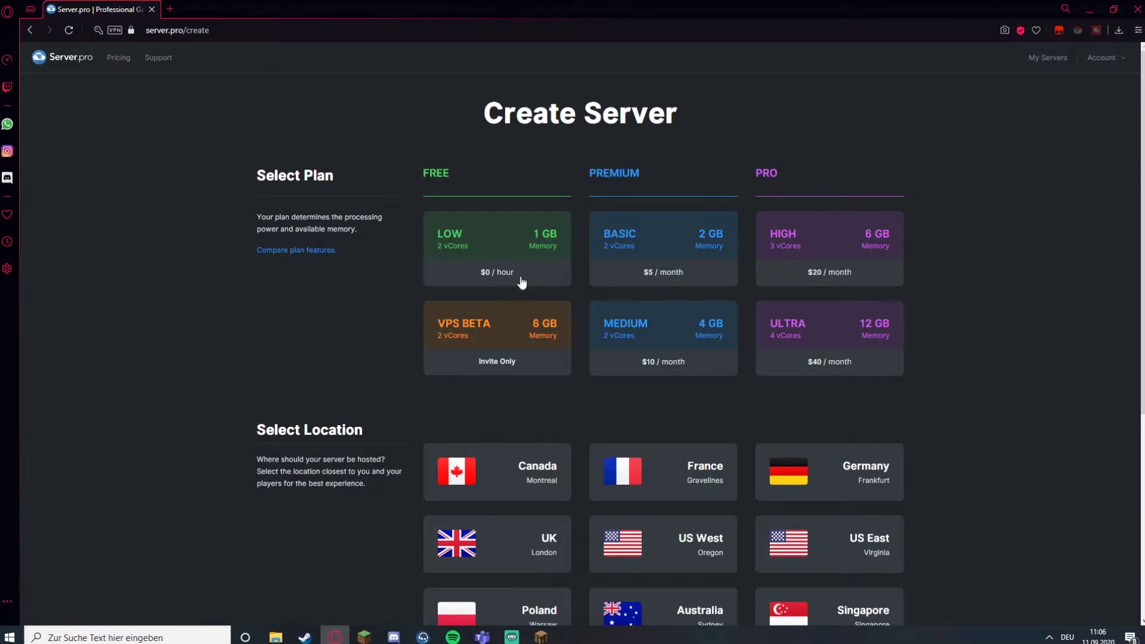
left_click(489, 236)
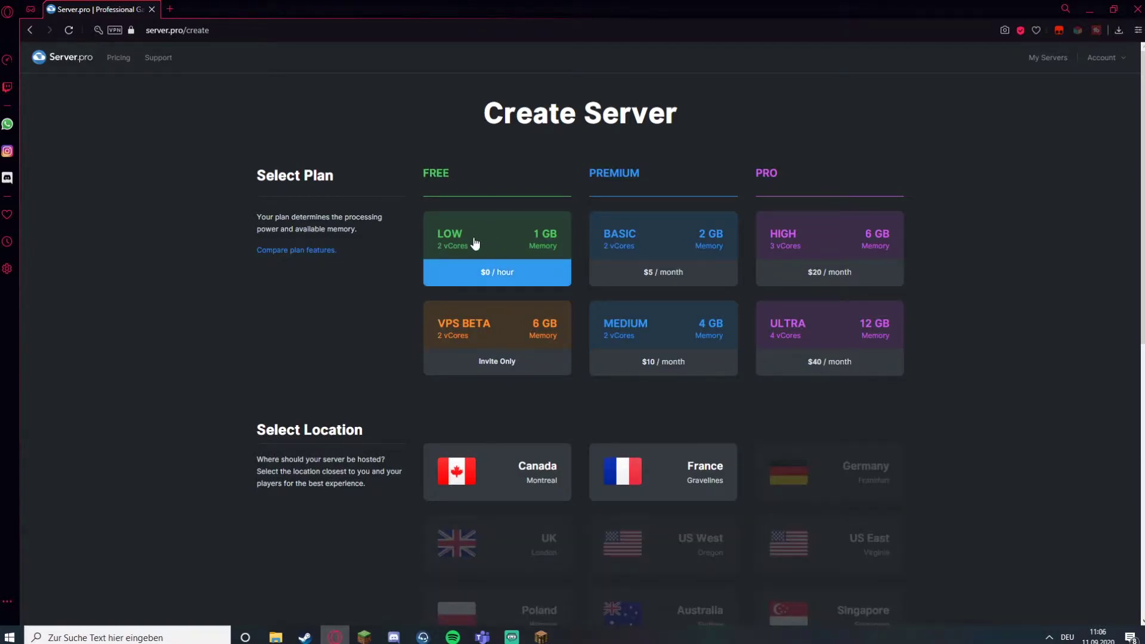
scroll(476, 244, "down", 3)
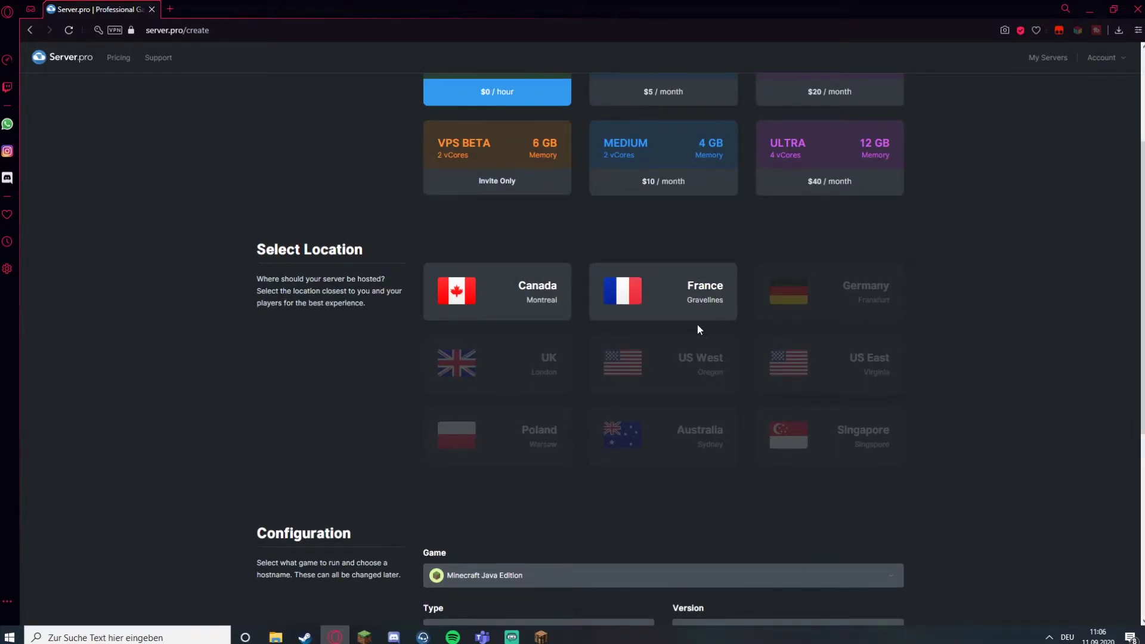
left_click(716, 295)
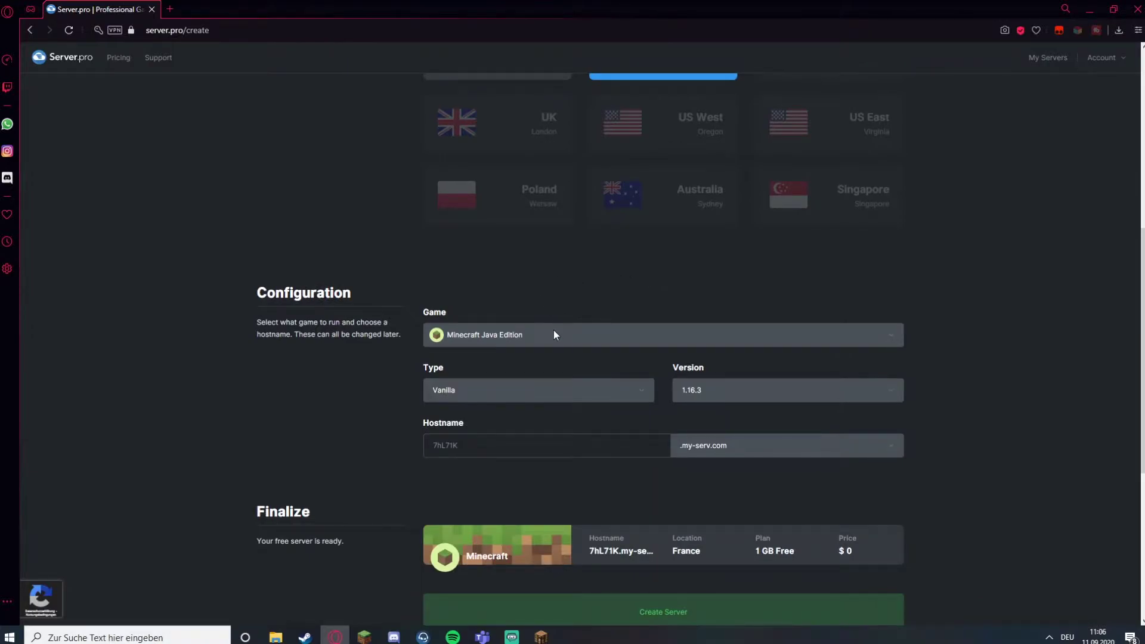
Step: Set the server to Minecraft Java Edition, Vanilla type, version 1.16.1
left_click(545, 335)
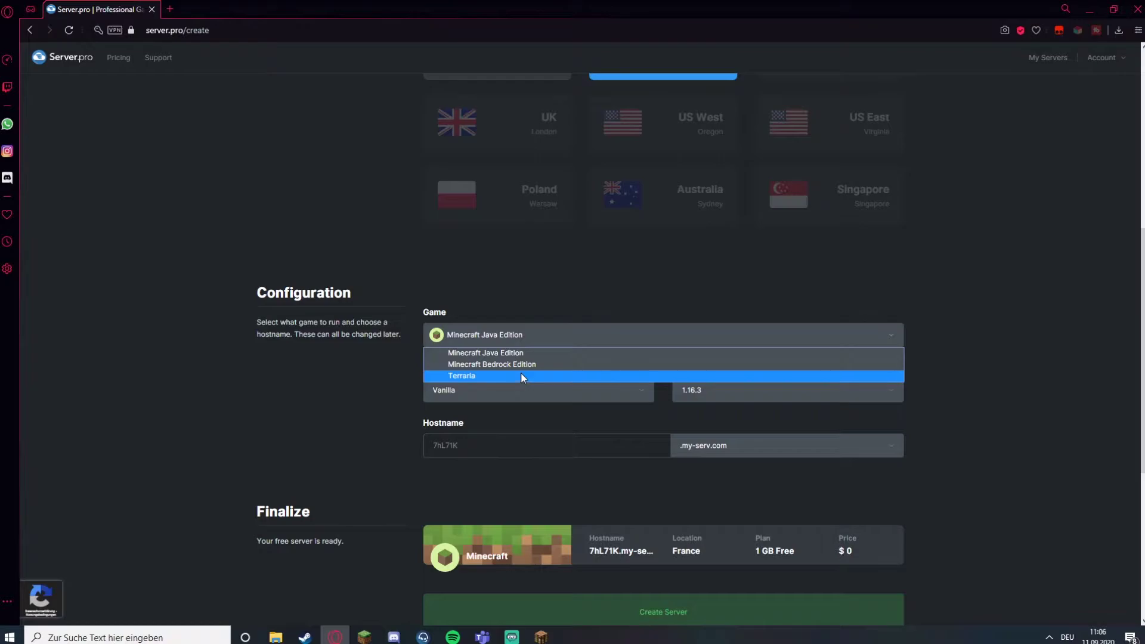
left_click(511, 352)
left_click(743, 390)
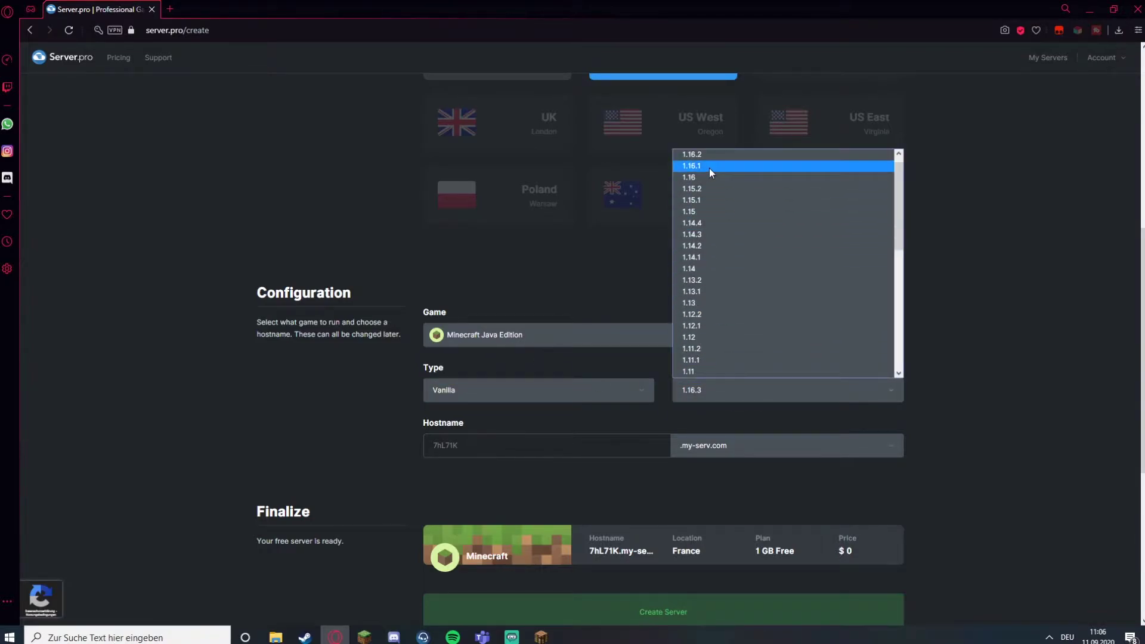
left_click(710, 168)
left_click(499, 399)
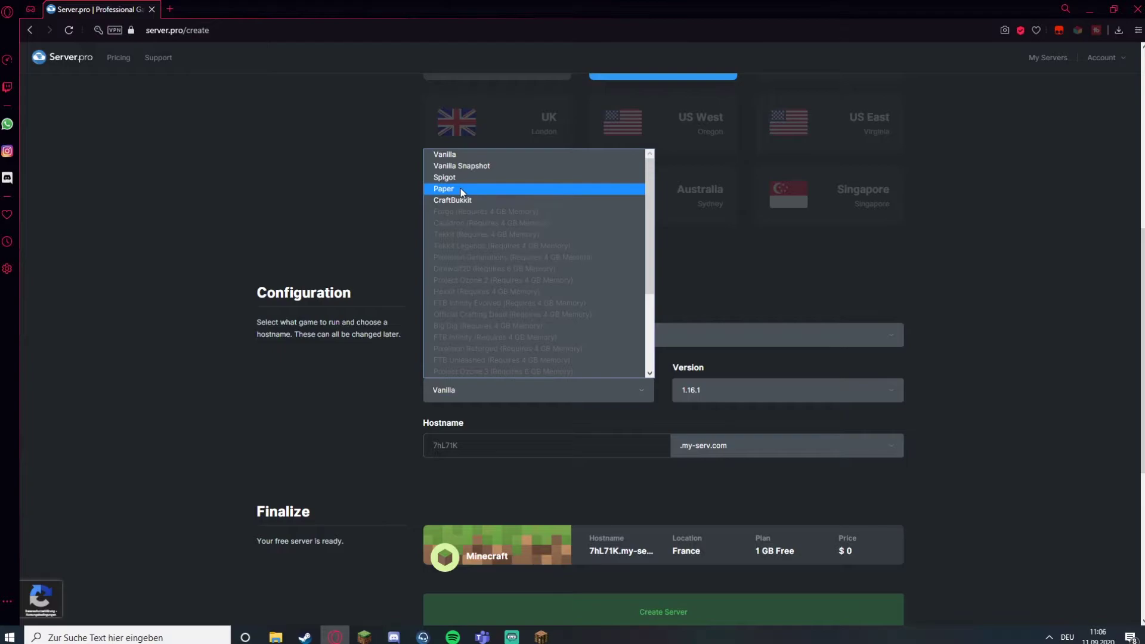
left_click(471, 158)
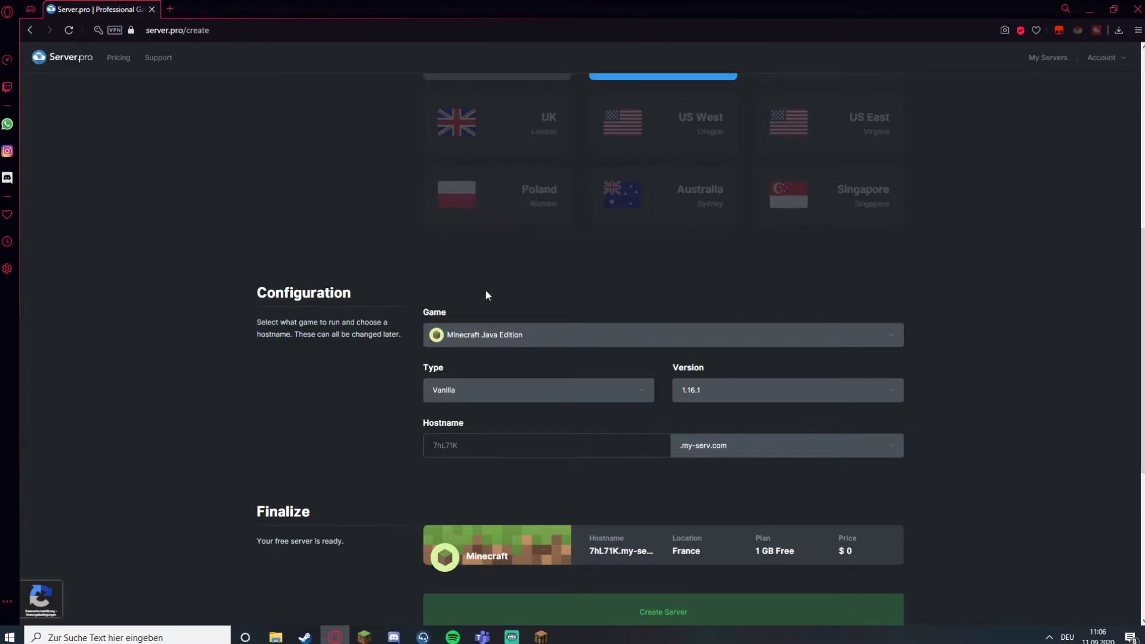
Step: Use hostname 'fasdfasdfasdfasdfasdf' on the .mcpro.io domain and create the server
left_click(702, 447)
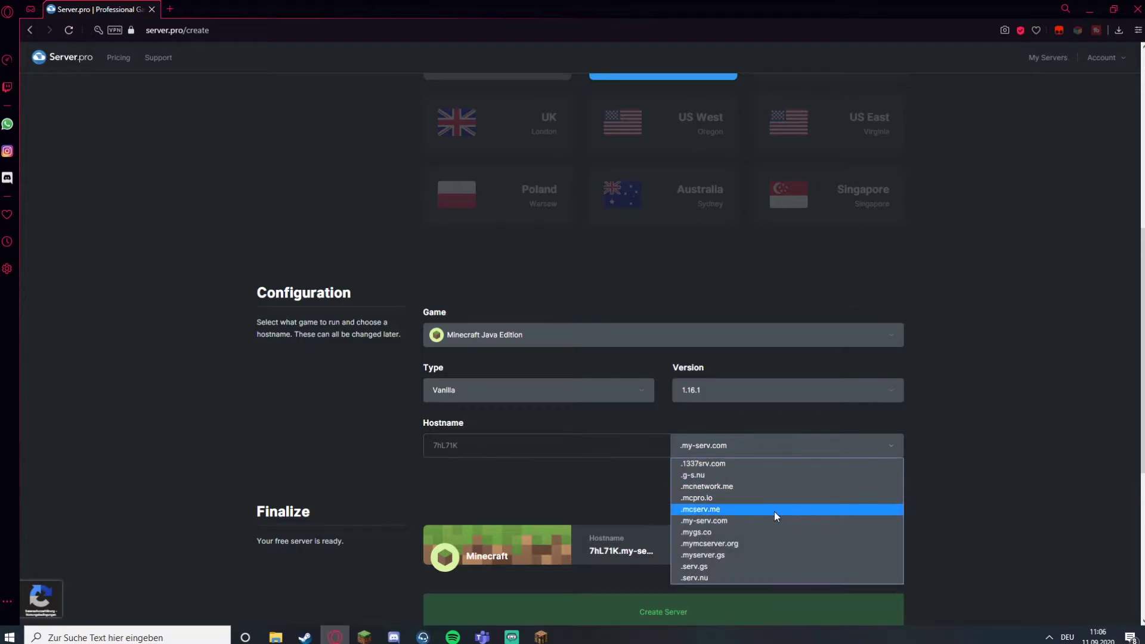
left_click(717, 499)
left_click(569, 446)
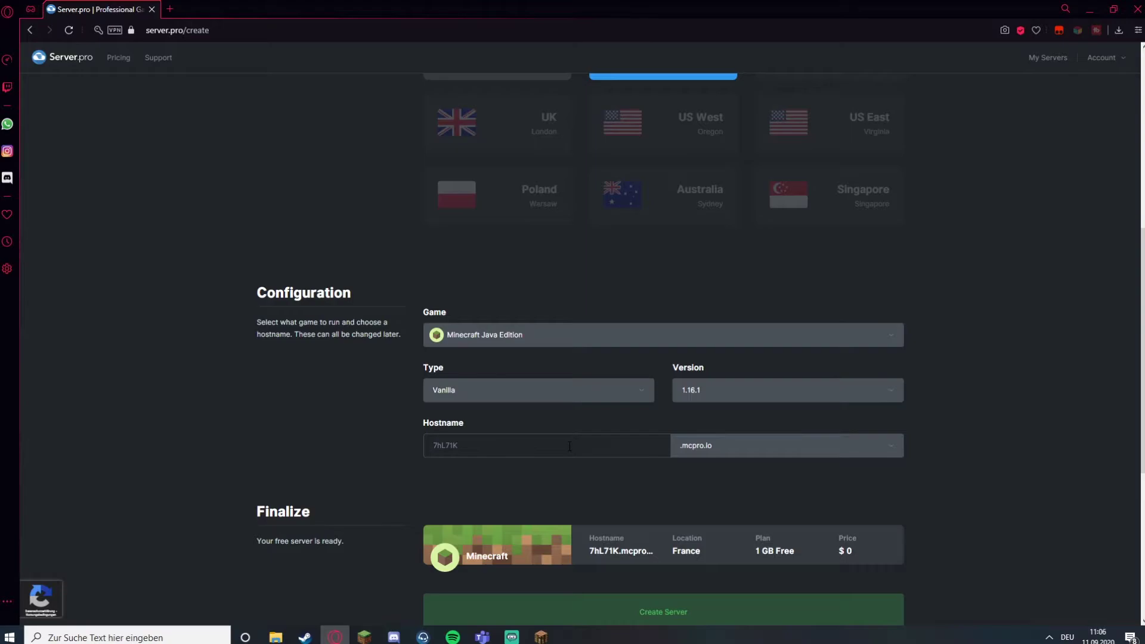
type("fasdfasdfasdfasdfasdf")
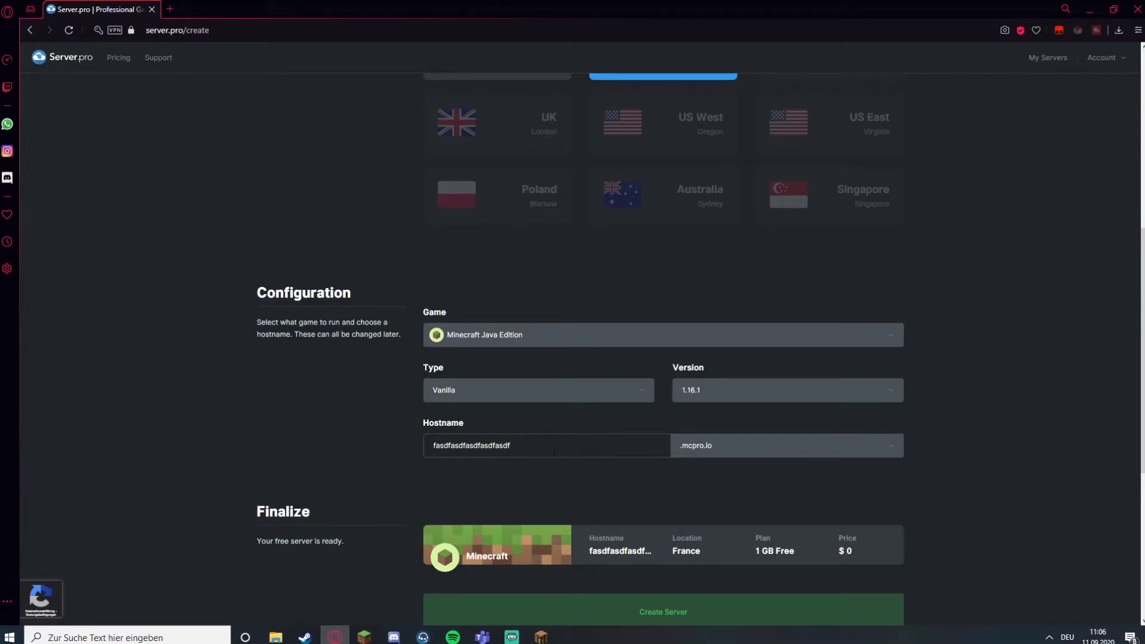
scroll(554, 453, "down", 1)
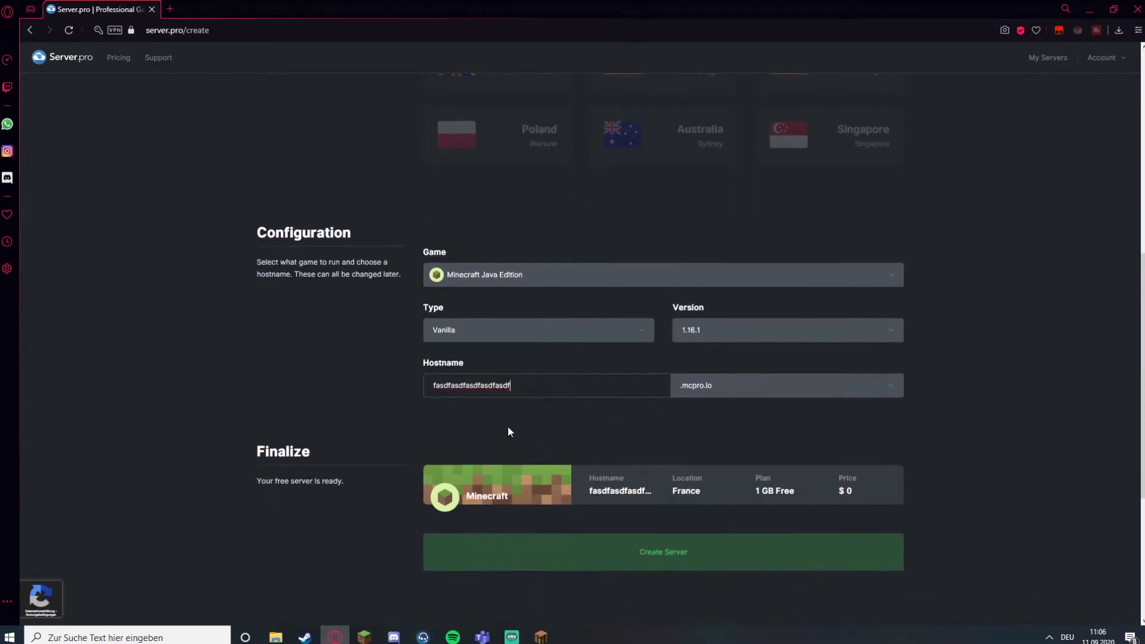
left_click(667, 565)
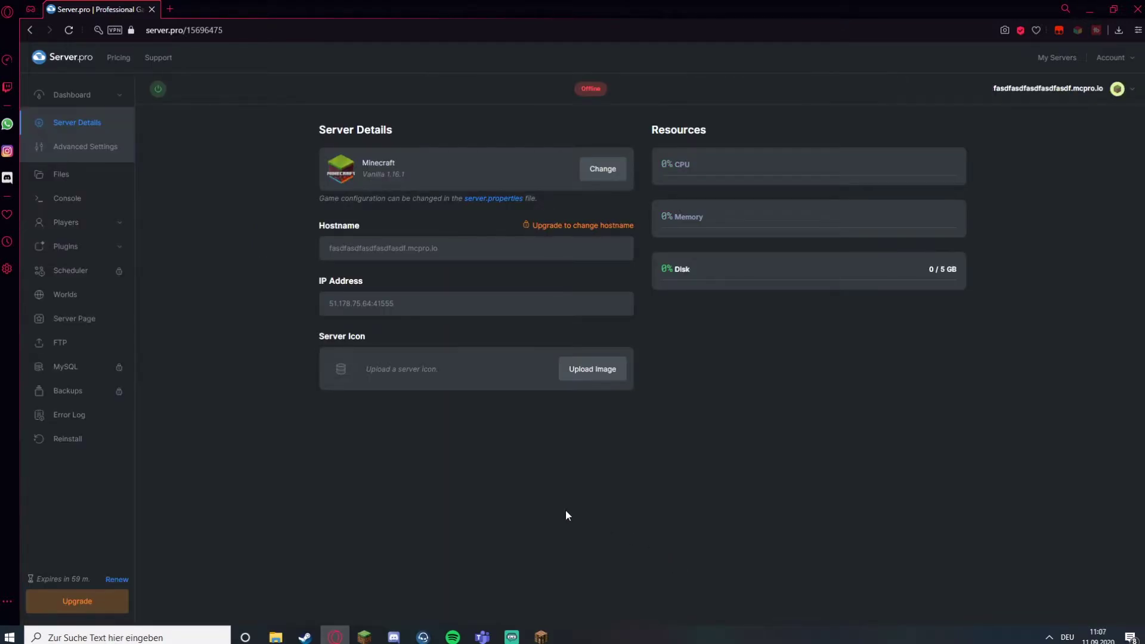
Step: Start the server, copy its hostname, and watch the console log prepare the world
left_click(158, 89)
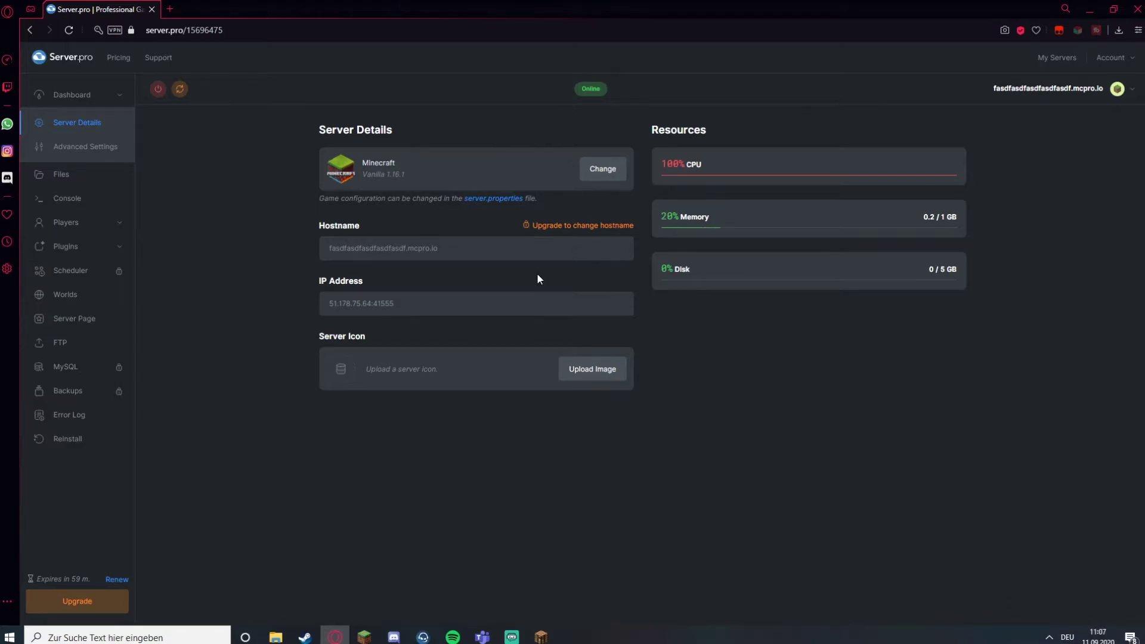
mouse_move(593, 252)
left_click(613, 250)
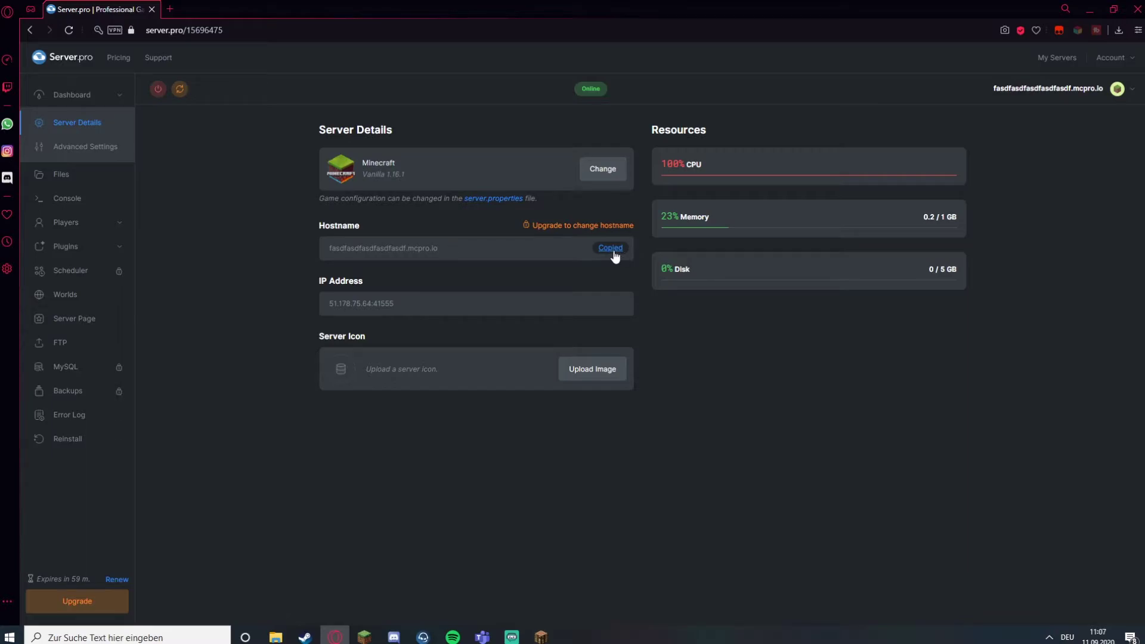
left_click(62, 200)
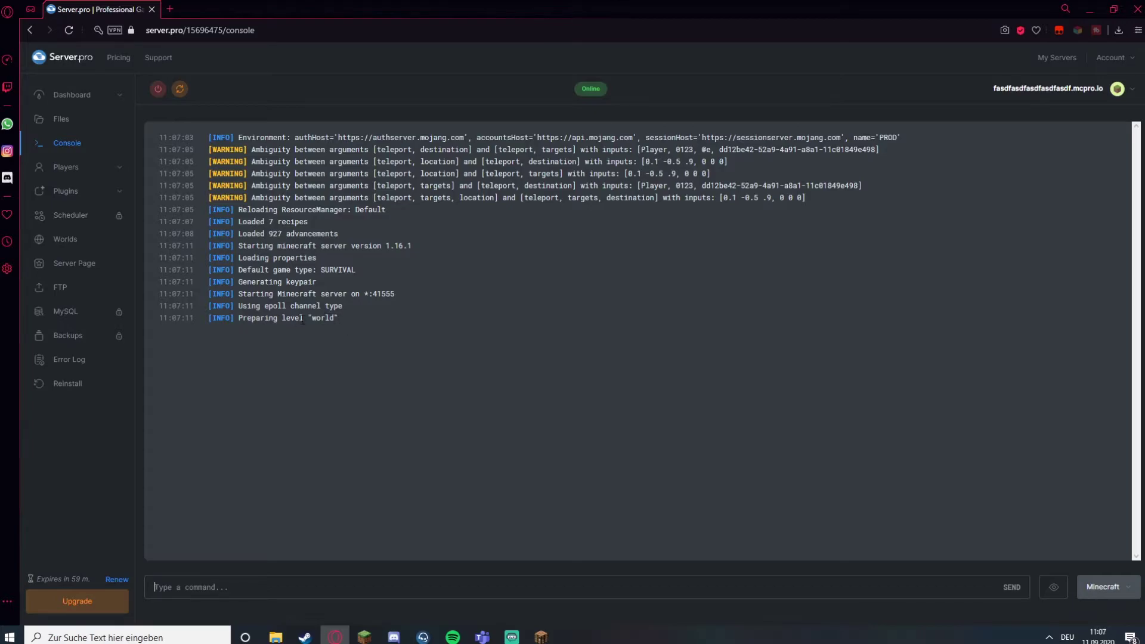
left_click_drag(342, 322, 309, 323)
Step: Add the player's username as a server operator, then check Plugins, which are unsupported
left_click(84, 168)
left_click(81, 220)
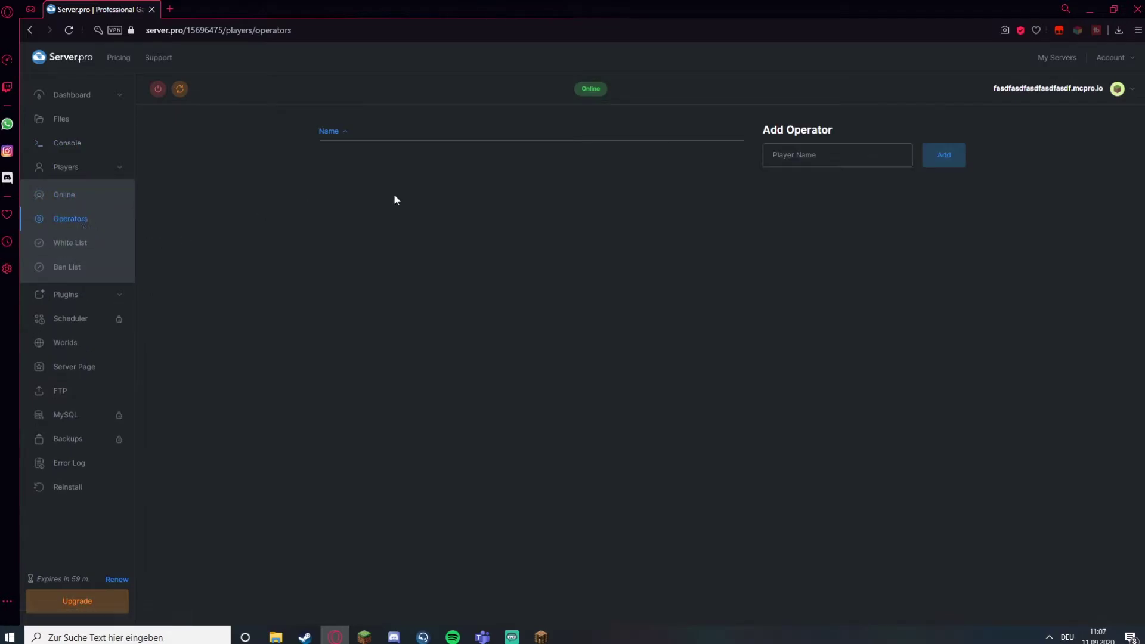
left_click(833, 151)
type("Huhnicorn")
left_click(951, 159)
left_click(79, 295)
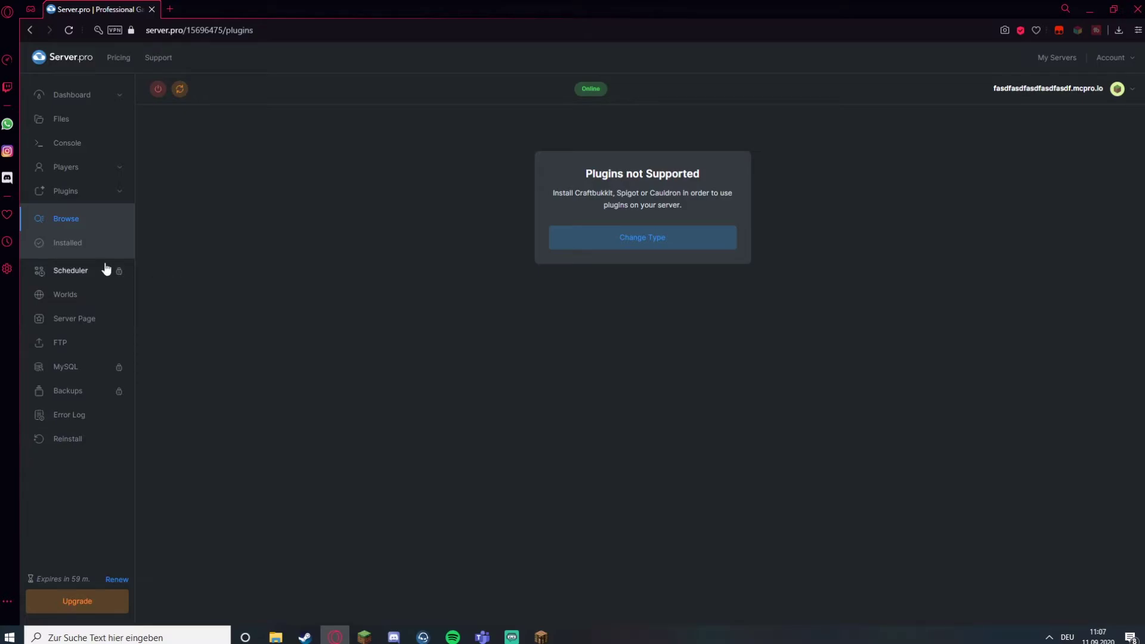
Step: Open server.properties in Files, look over pvp and spawn-monsters, and cancel without saving
left_click(64, 124)
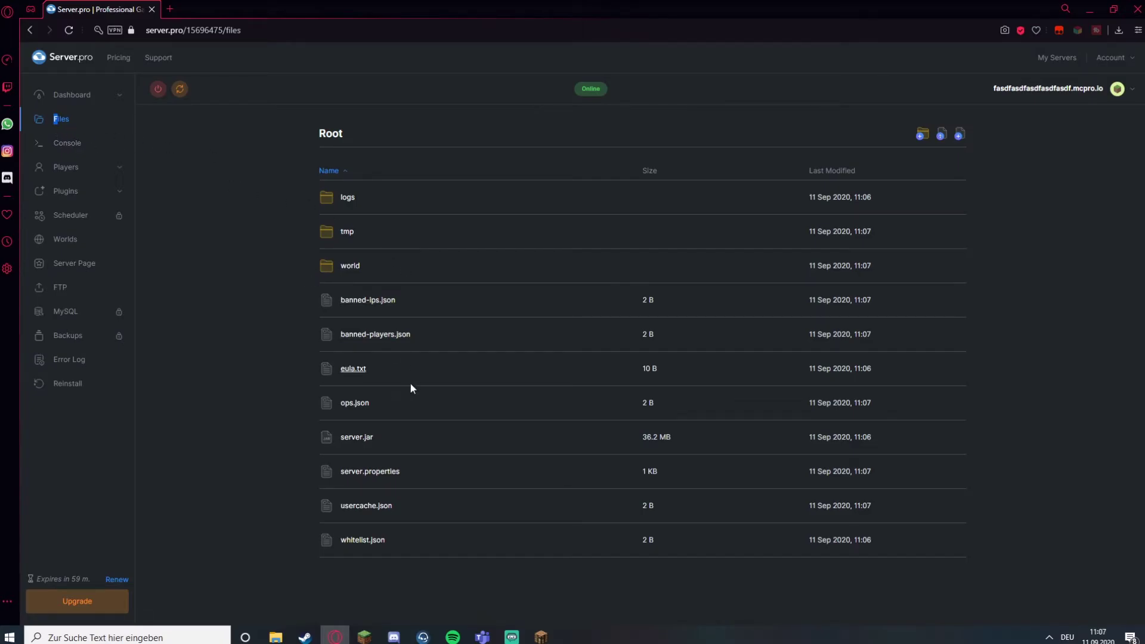
left_click(371, 472)
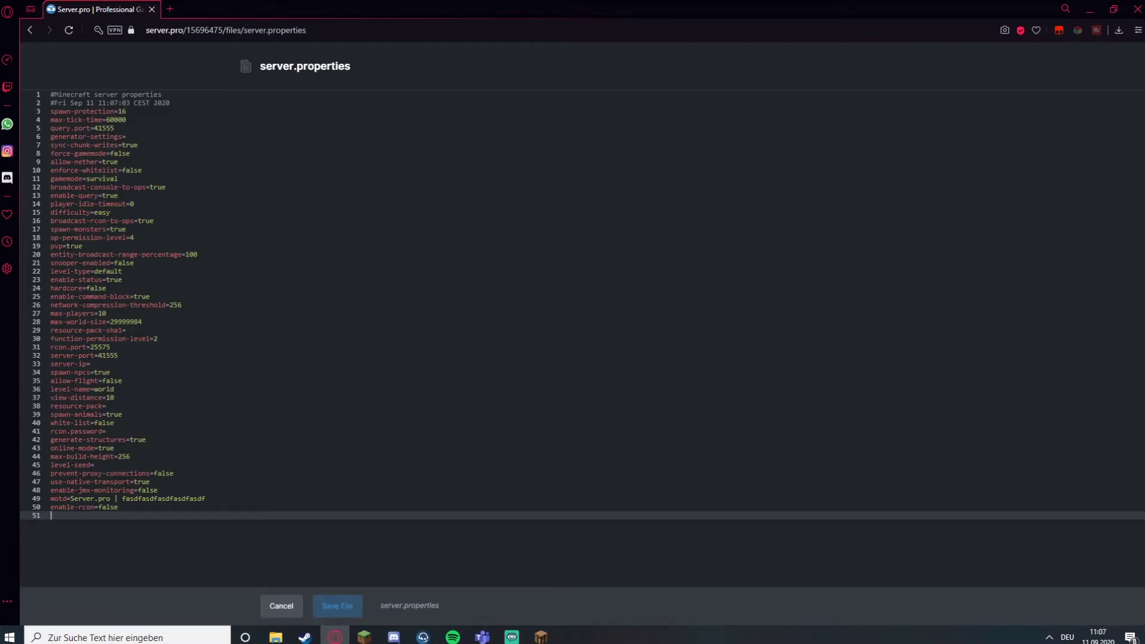
left_click(83, 245)
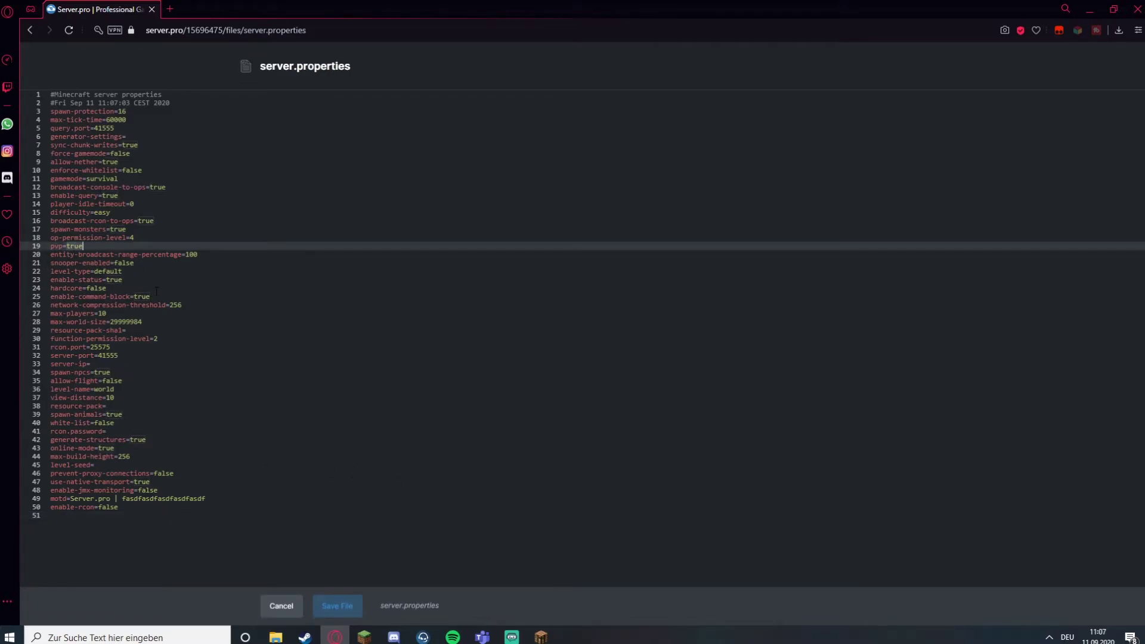
left_click(127, 229)
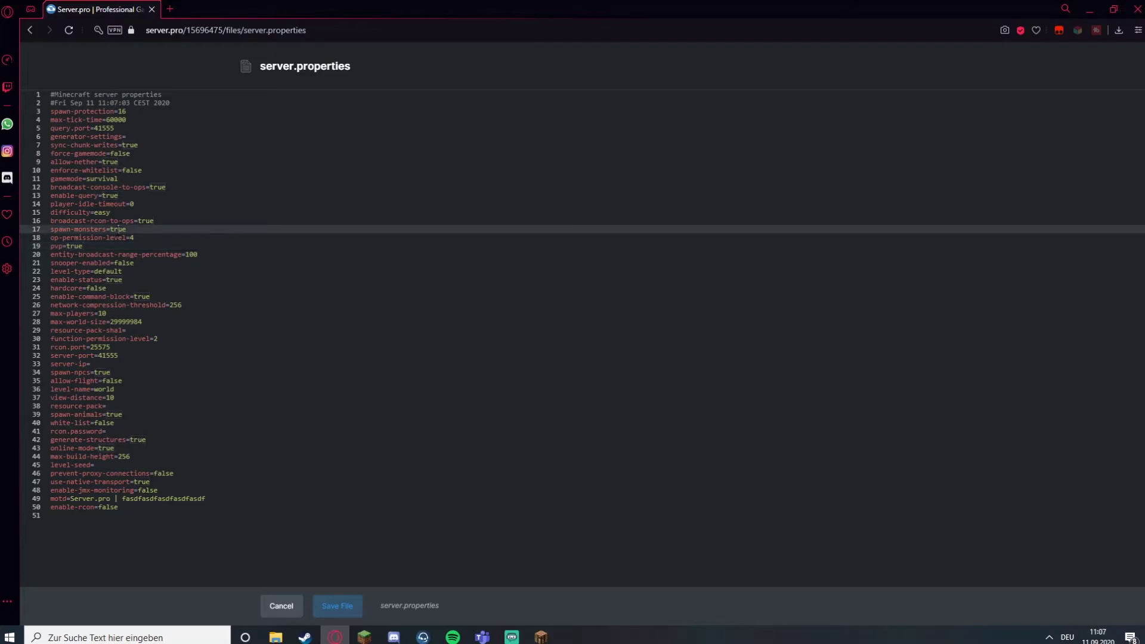
left_click(289, 606)
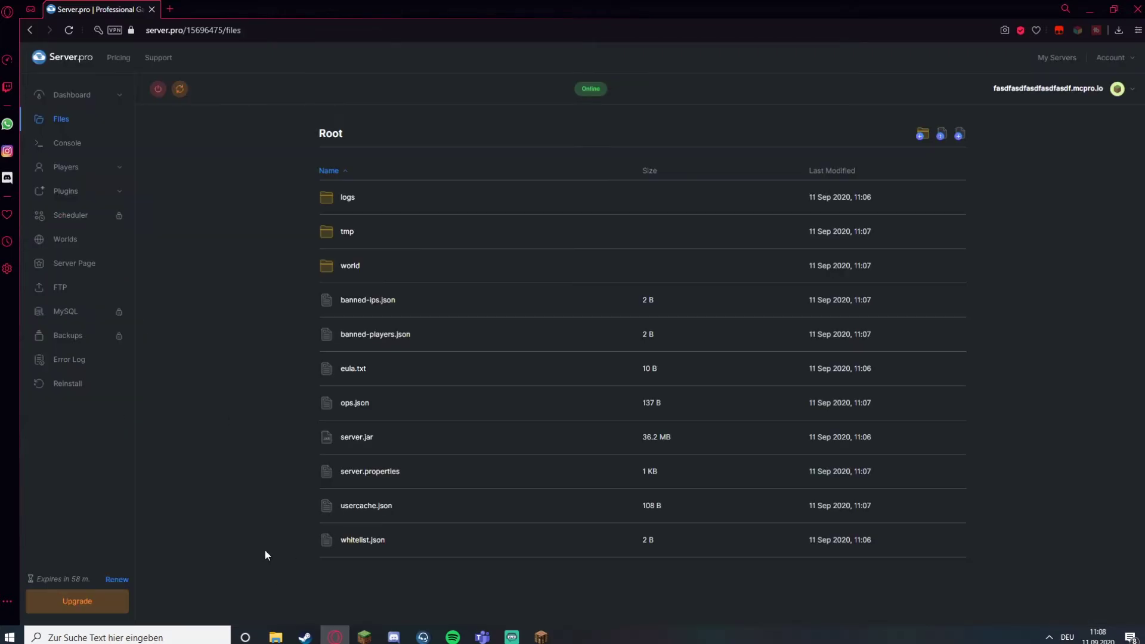
Step: Leave the singleplayer world and join the new server via Direct Connection with the pasted address
left_click(541, 637)
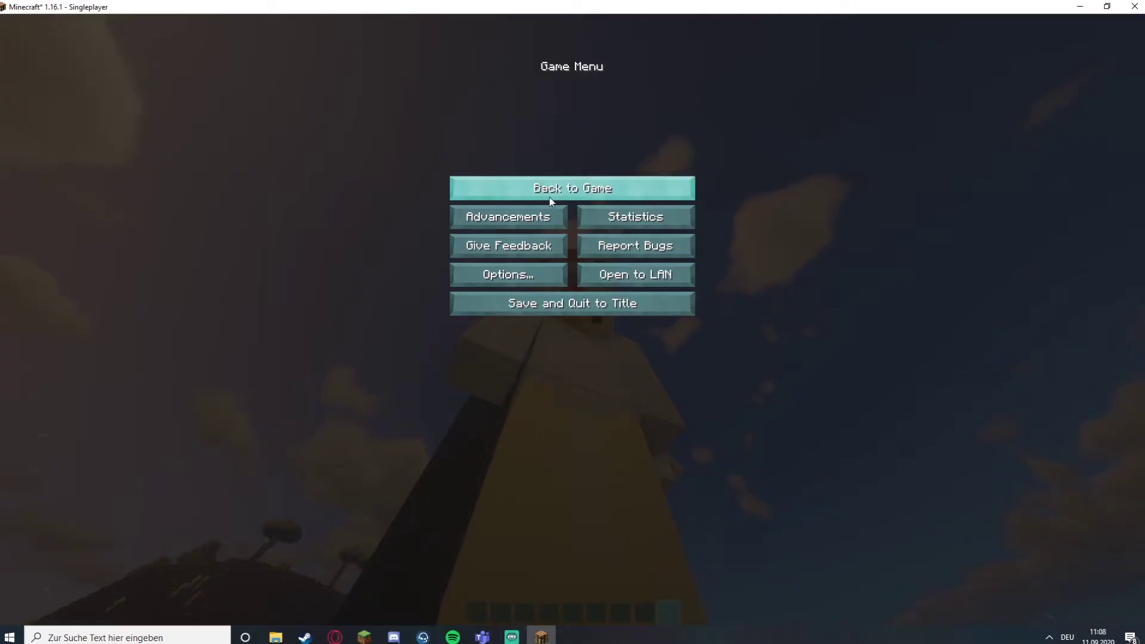
left_click(560, 301)
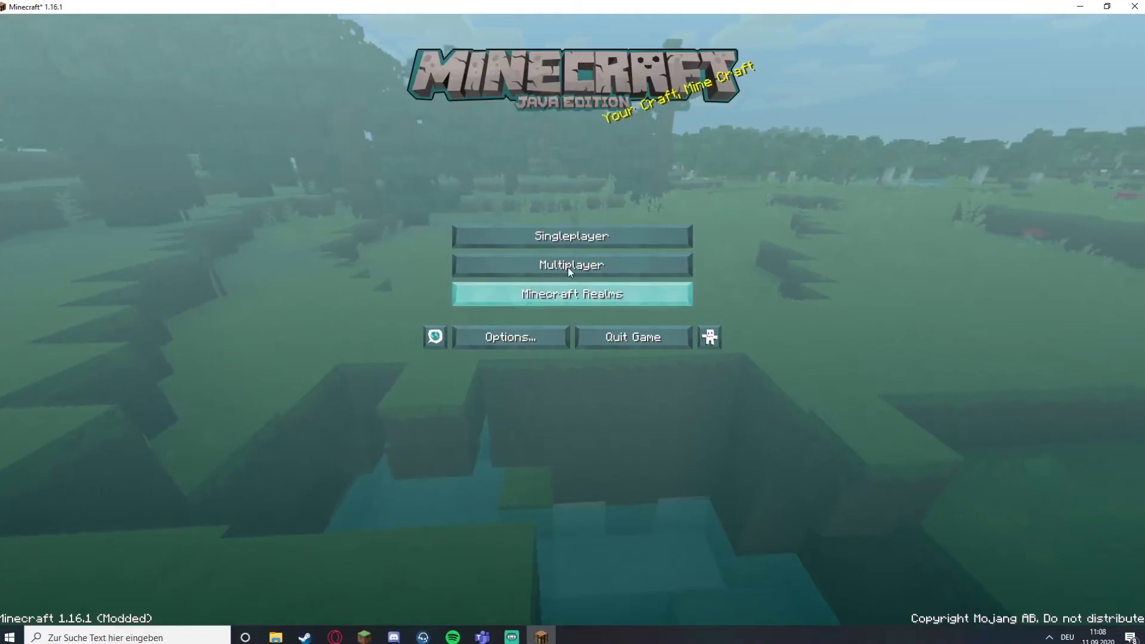
left_click(572, 262)
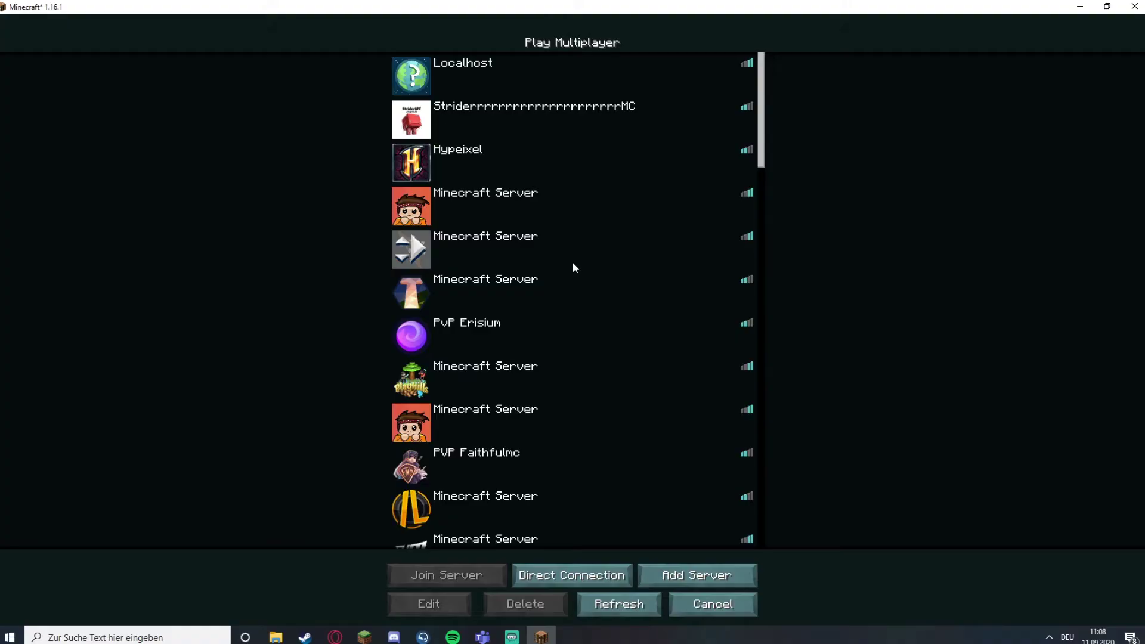
left_click(560, 576)
key("ctrl+v")
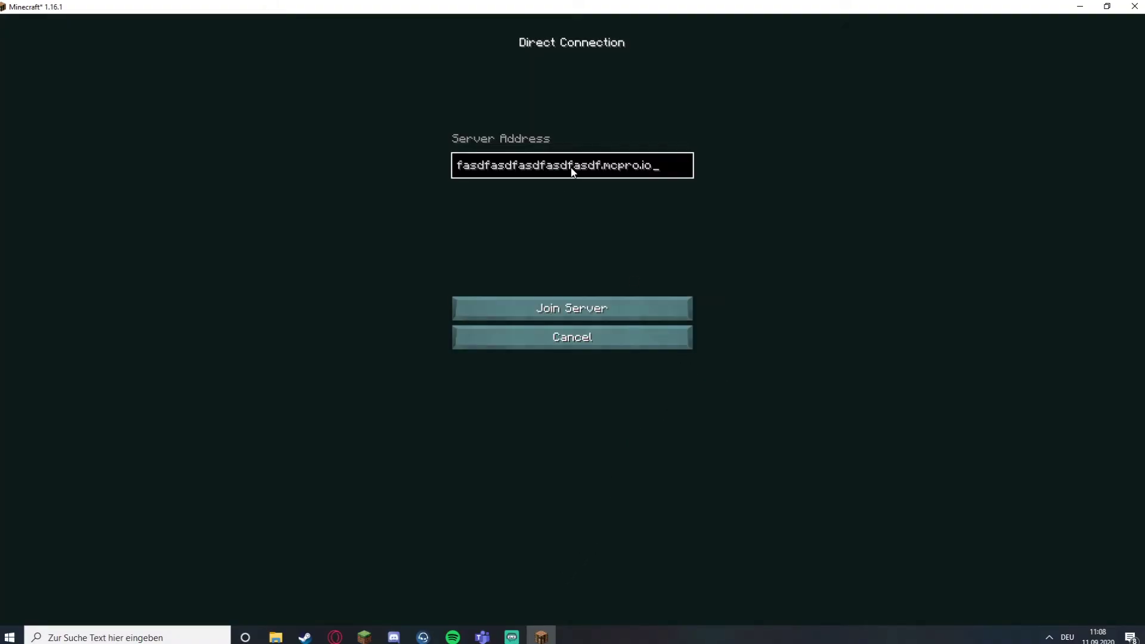
left_click(607, 309)
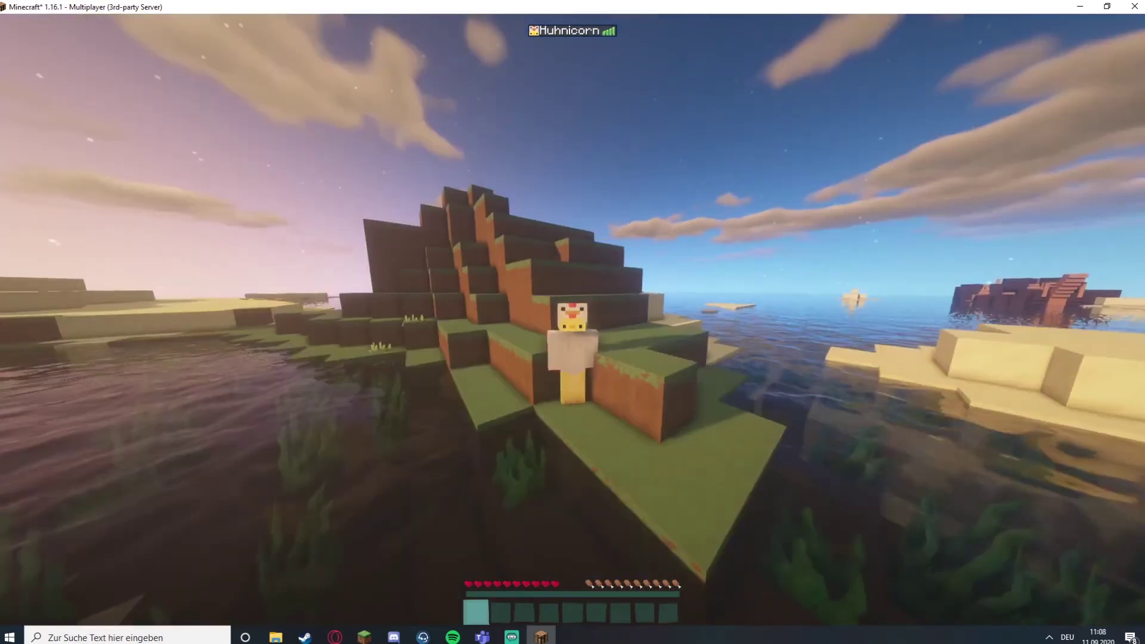
Step: Switch to Creative Mode in-game with /gamemode creative
key("slash")
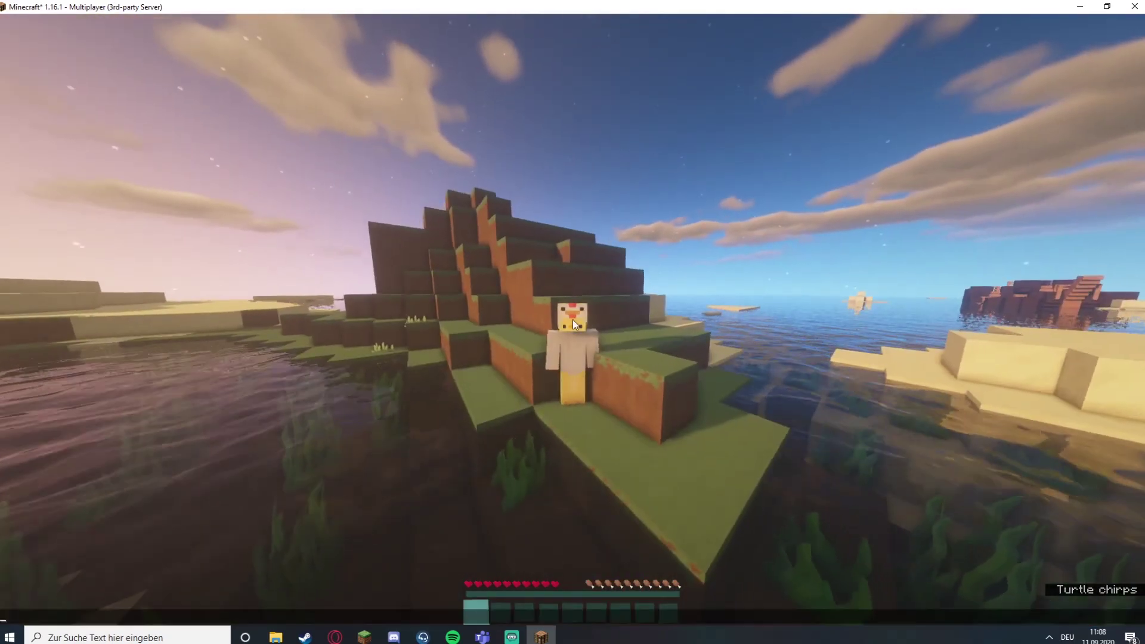
type("gamemode creative")
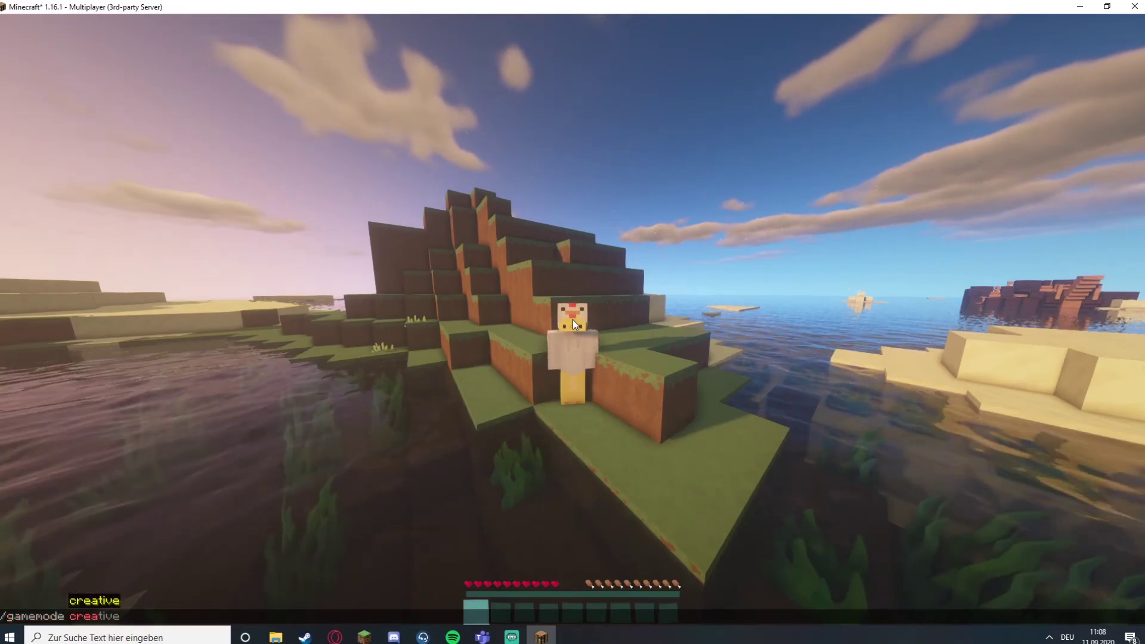
key("Return")
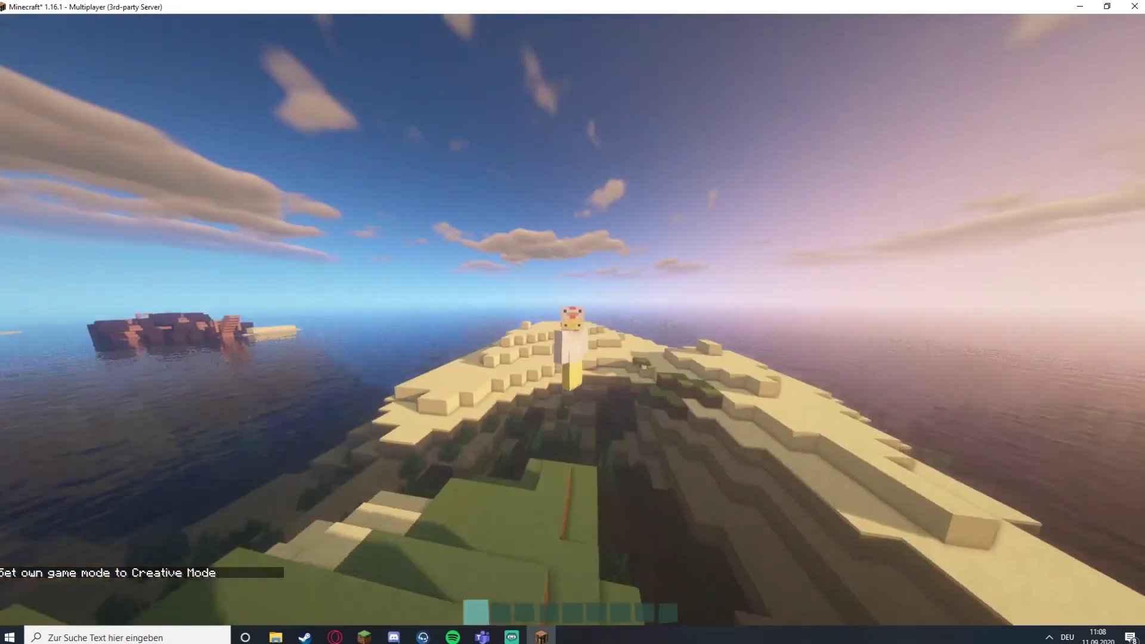
key("alt+Tab")
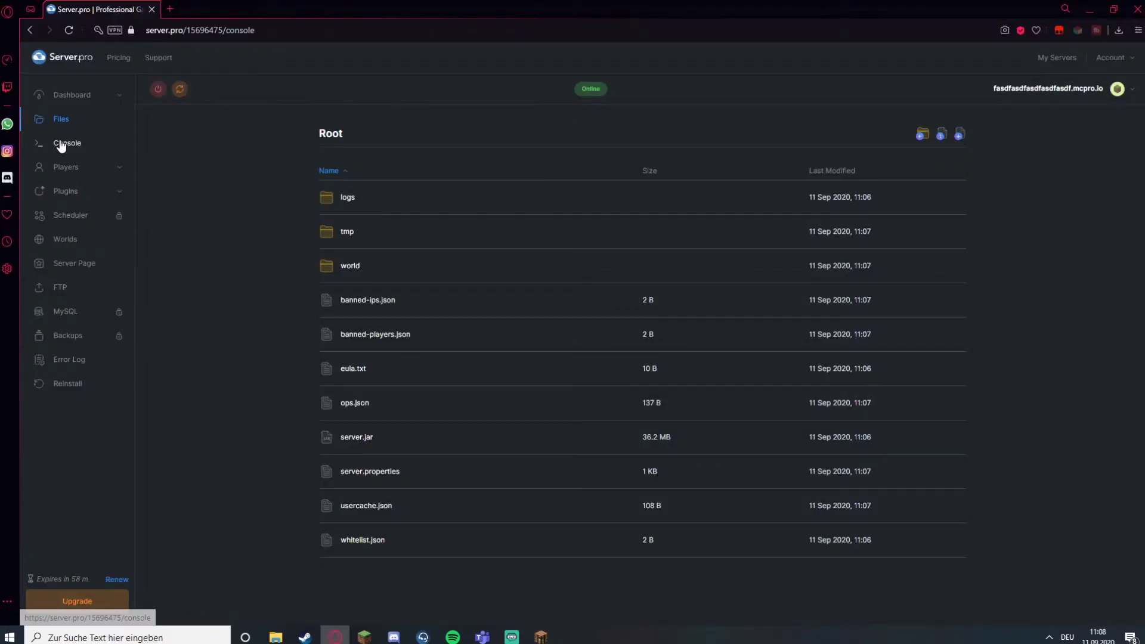
left_click(55, 144)
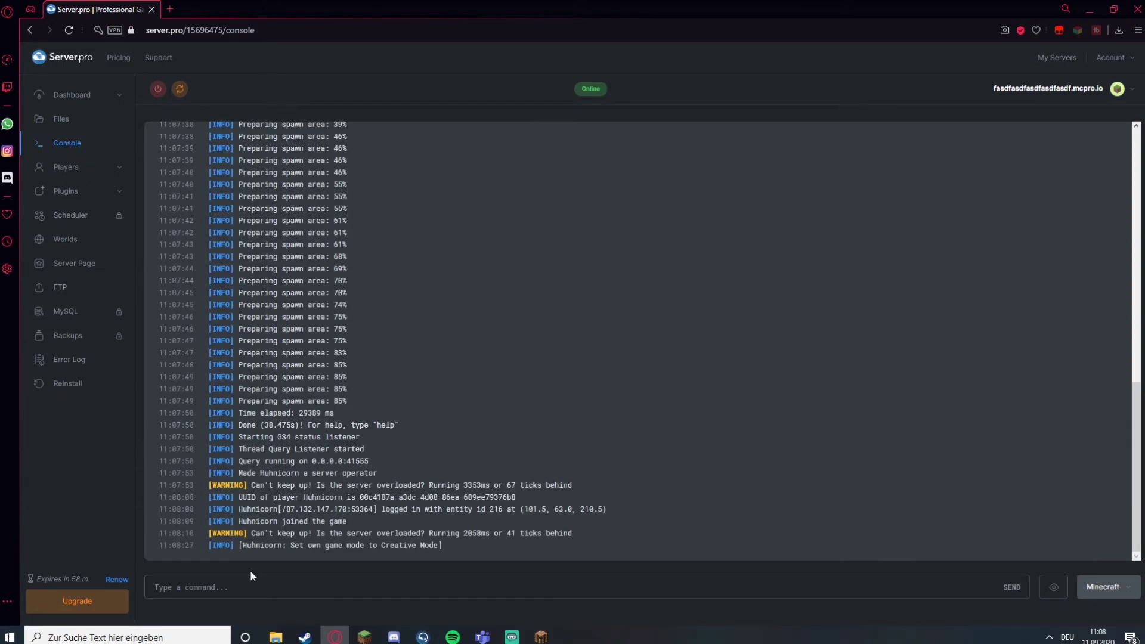
Step: Remove the player's operator rights with a deop command in the server console
type("deop Huhnicorn")
key("Return")
key("alt+Tab")
Step: Try /gamemode survival in Minecraft, which now fails without operator rights
key("Escape")
key("slash")
key("Up")
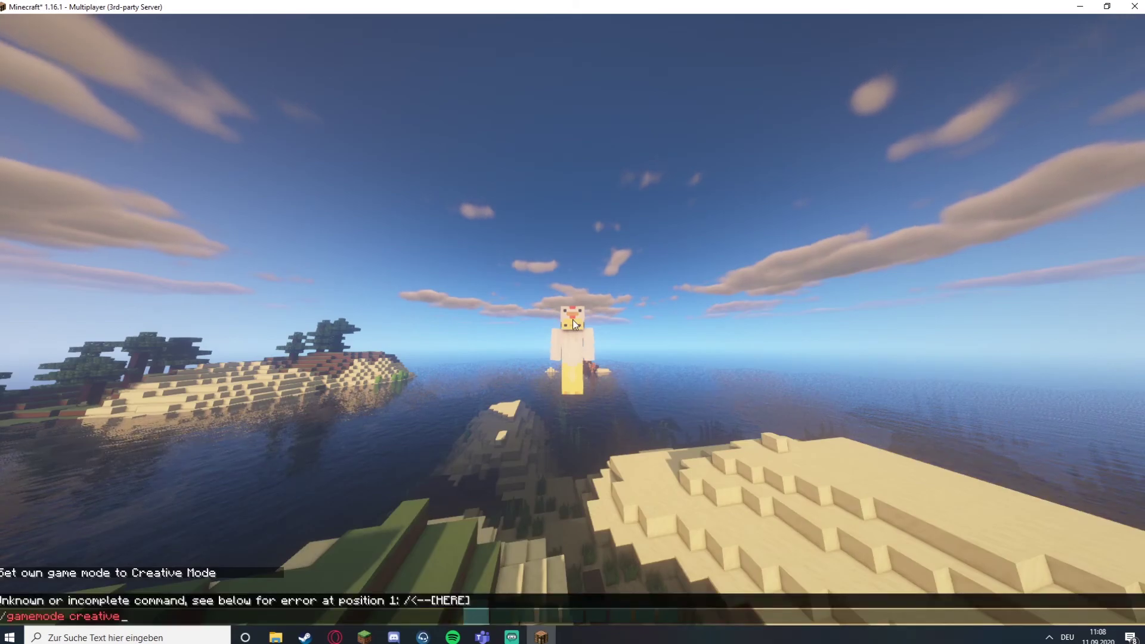
key("BackSpace")
key("BackSpace")
key("BackSpace")
key("BackSpace")
key("BackSpace")
key("BackSpace")
key("BackSpace")
key("BackSpace")
type("survival")
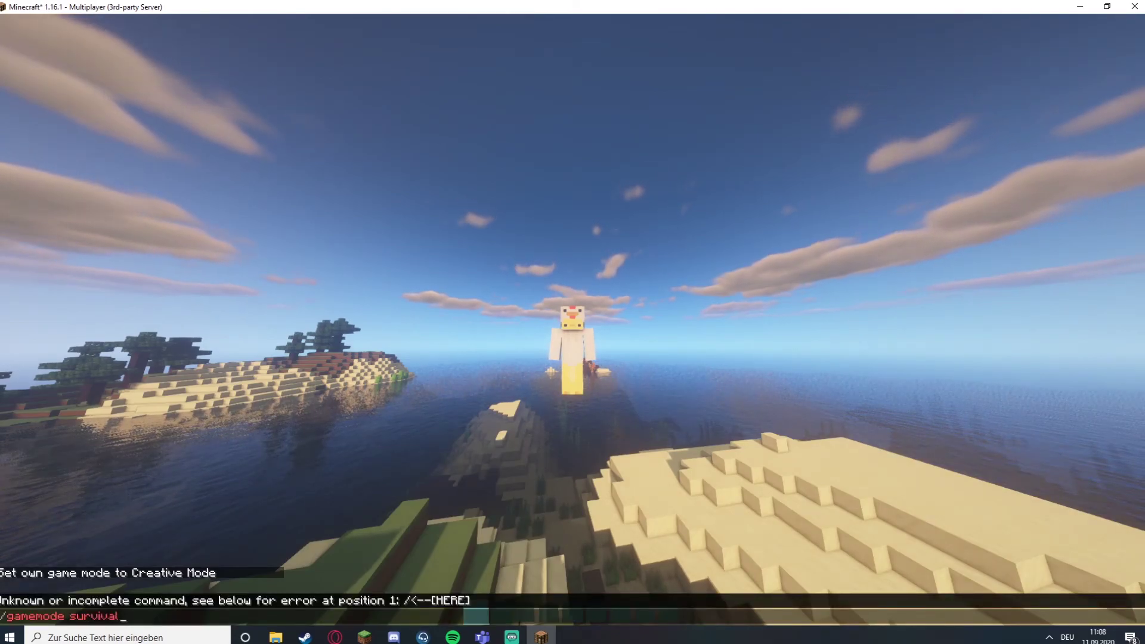
key("Return")
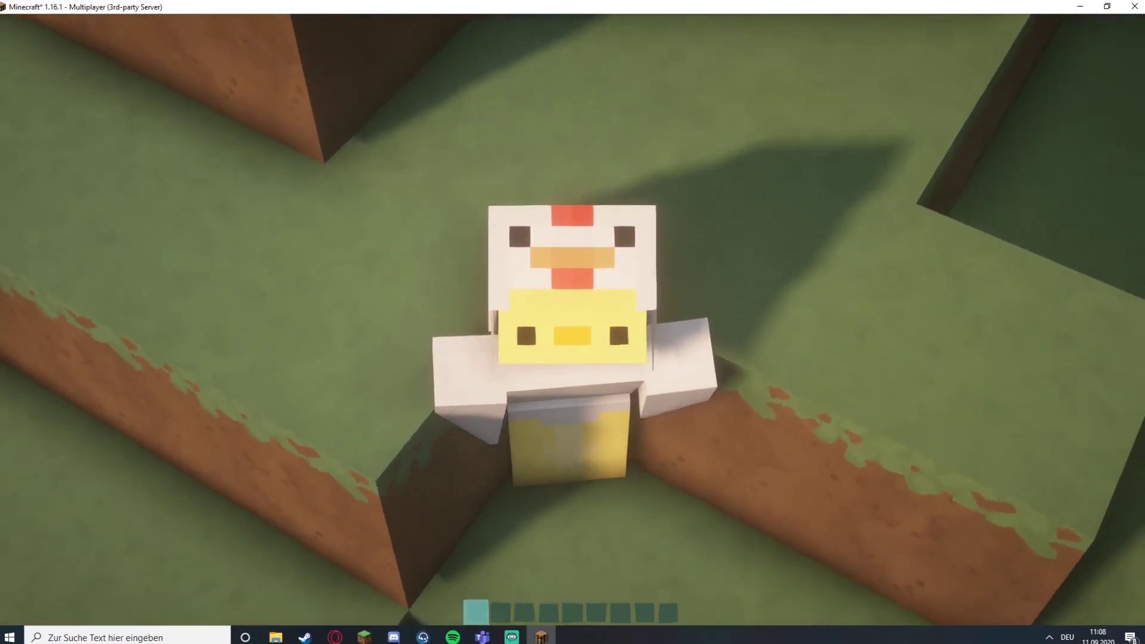
key("alt+Tab")
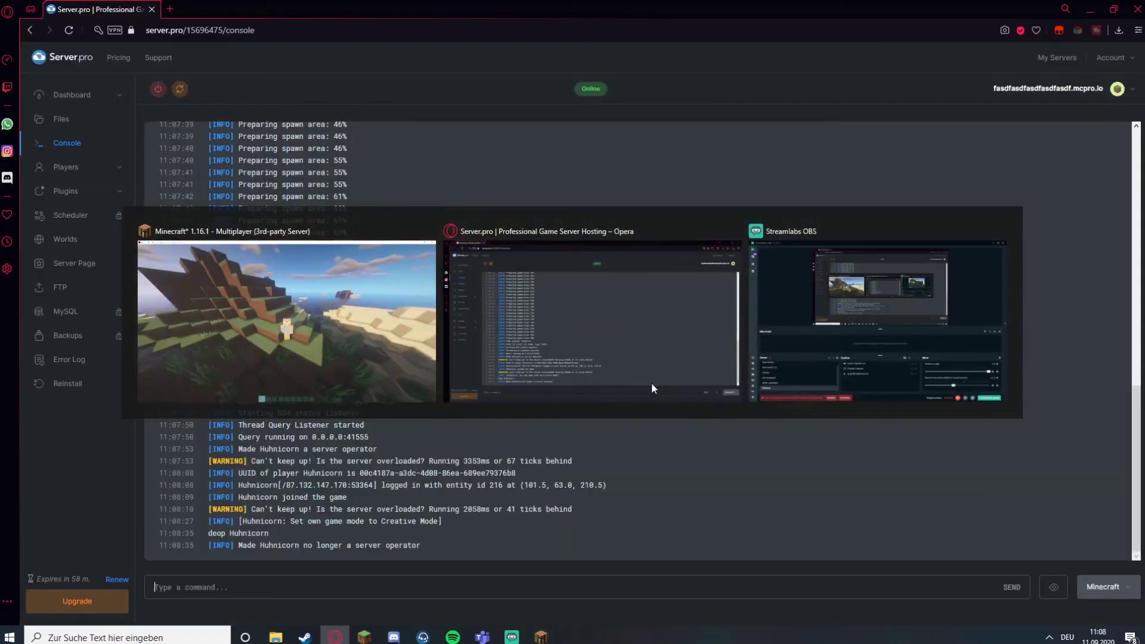